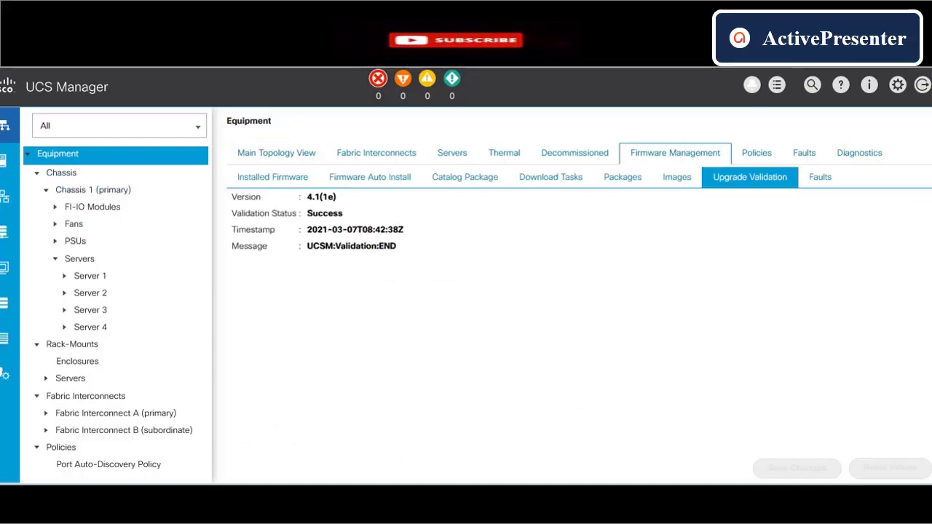
- Check Server 1's processor model in its CPU inventory and look up the product collection of the Intel Xeon Gold 5118
click(79, 259)
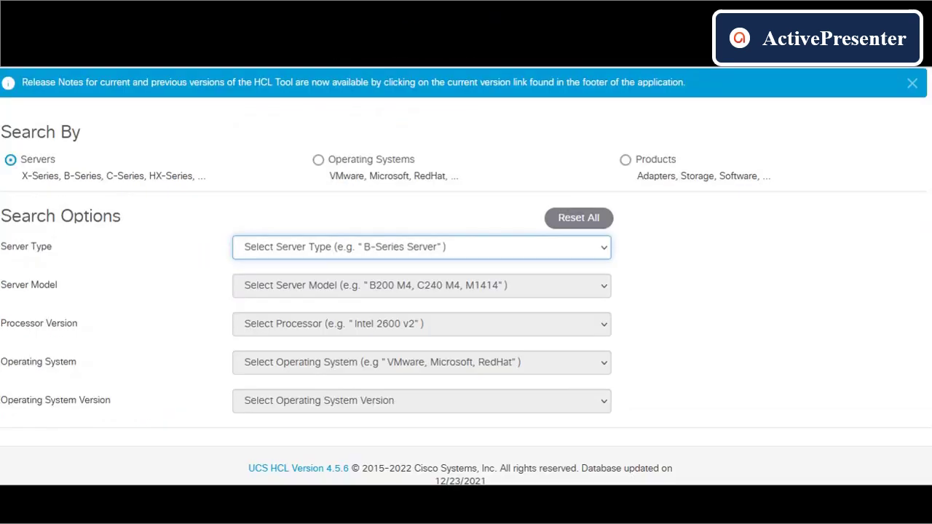
click(422, 247)
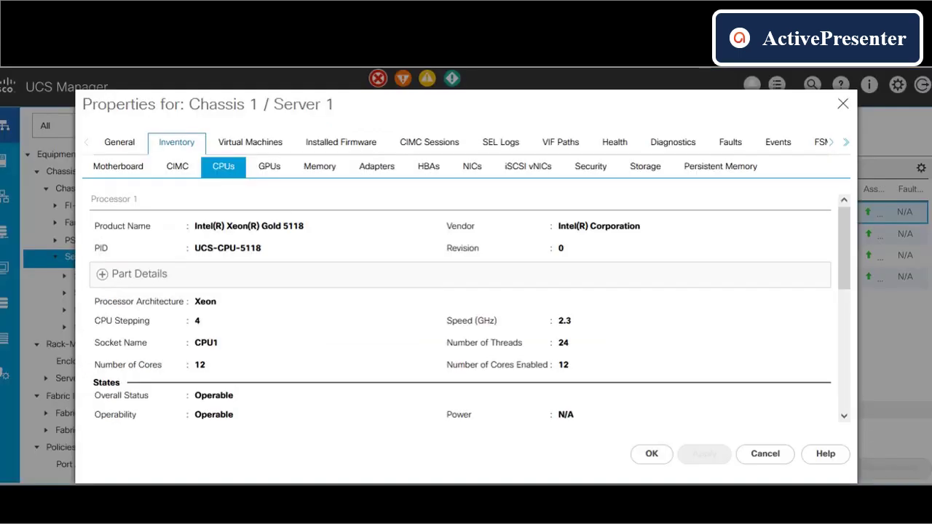
drag(304, 227, 194, 226)
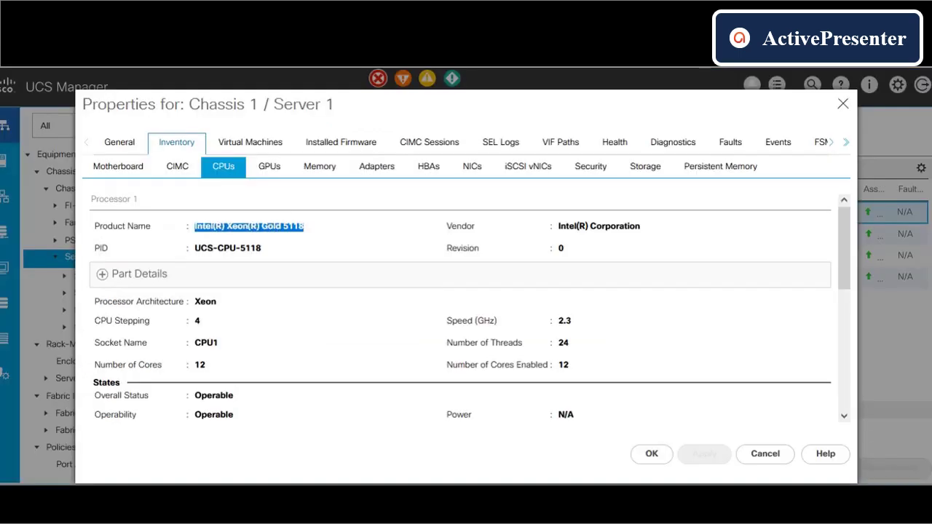
click(195, 226)
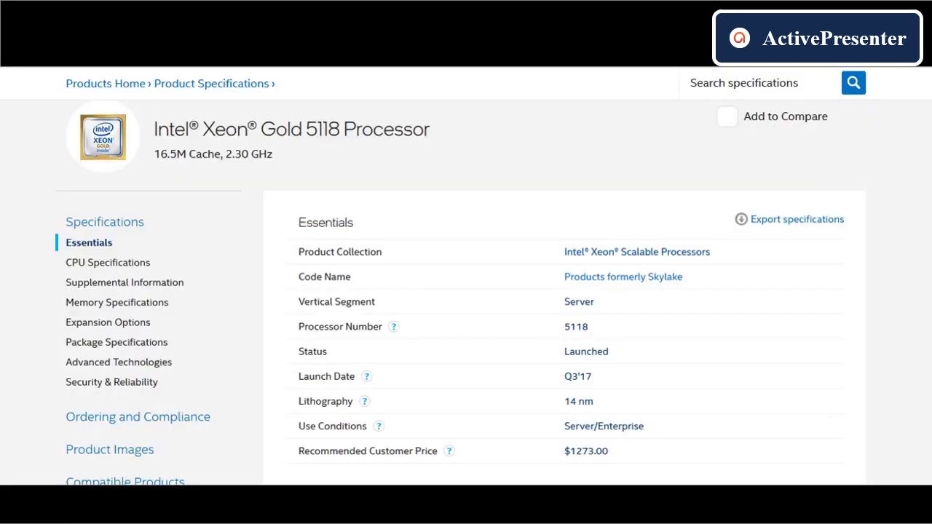
double_click(576, 327)
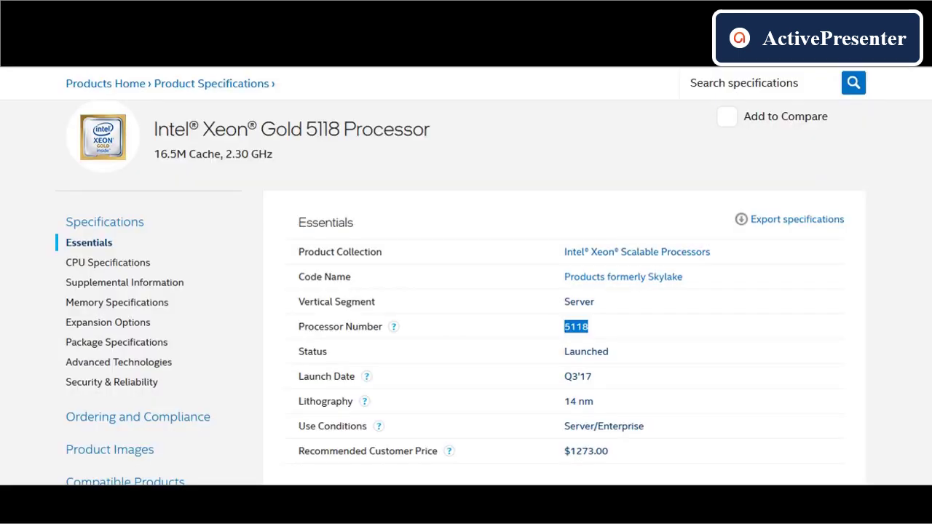
drag(711, 252, 567, 252)
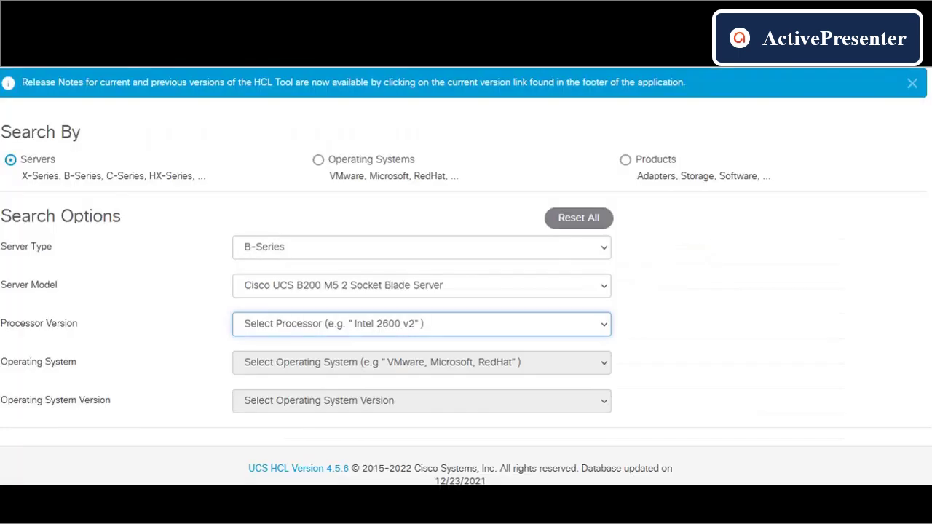
- Complete the HCL search with Intel Xeon Processor Scalable Family, the VMware operating system and version ESXi 6.7 U3
click(421, 324)
click(421, 385)
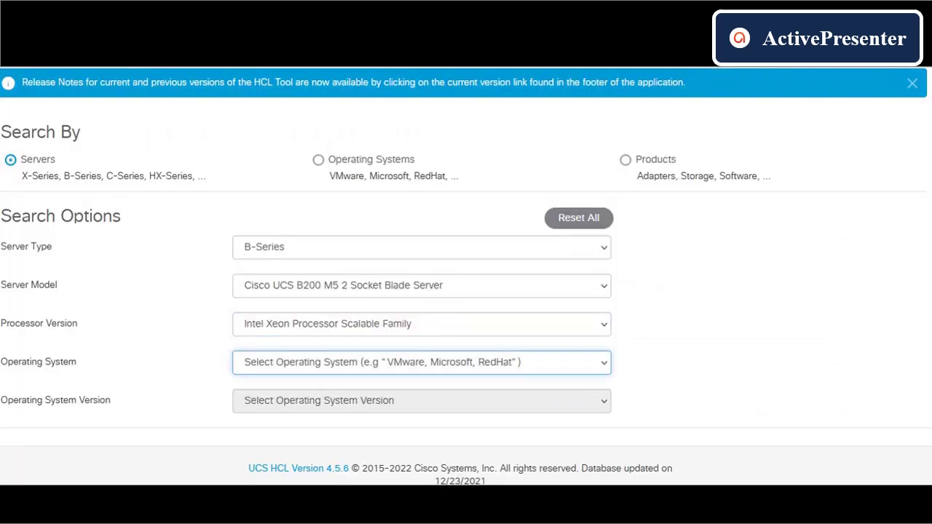
click(421, 362)
click(422, 339)
click(421, 401)
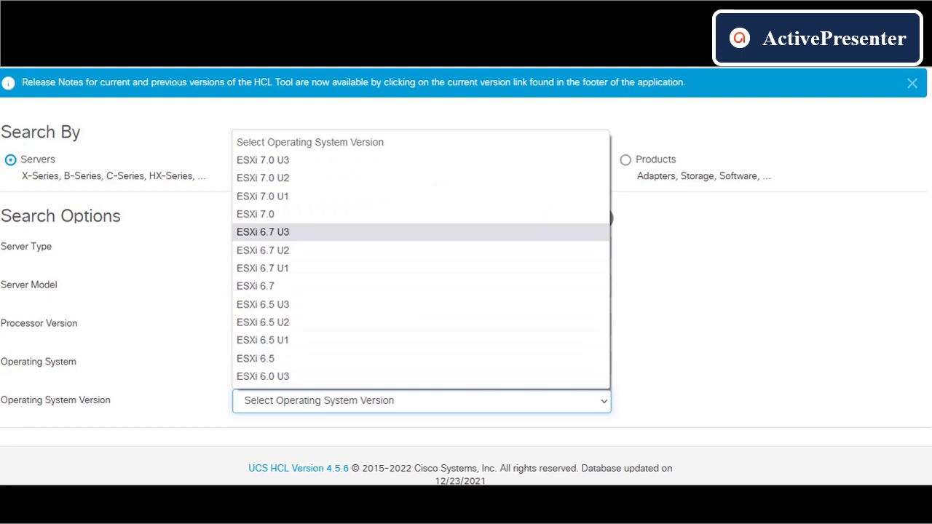
click(421, 232)
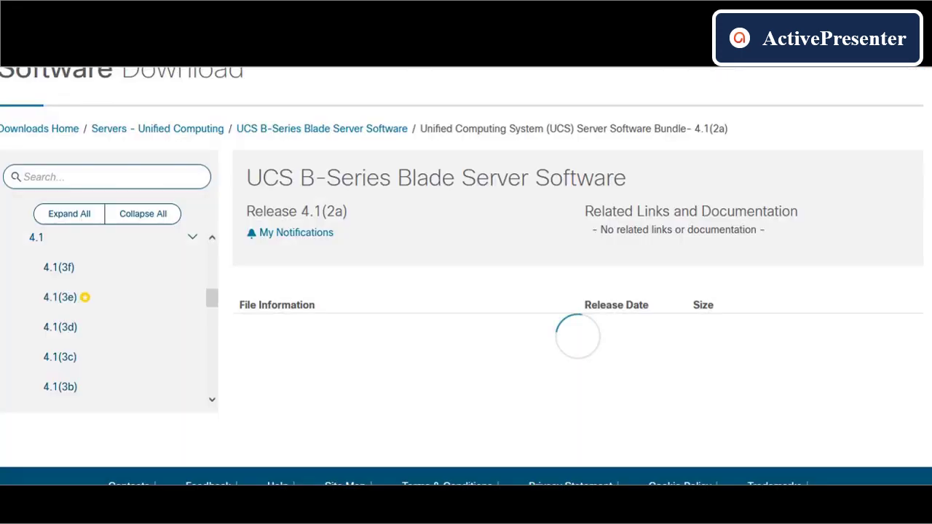
- Download the B-Series bundle ucs-k9-bundle-b-series.4.1.2a.B.bin from release 4.1(2a), accepting the license agreement and saving the file
scroll(466, 276, down, 2)
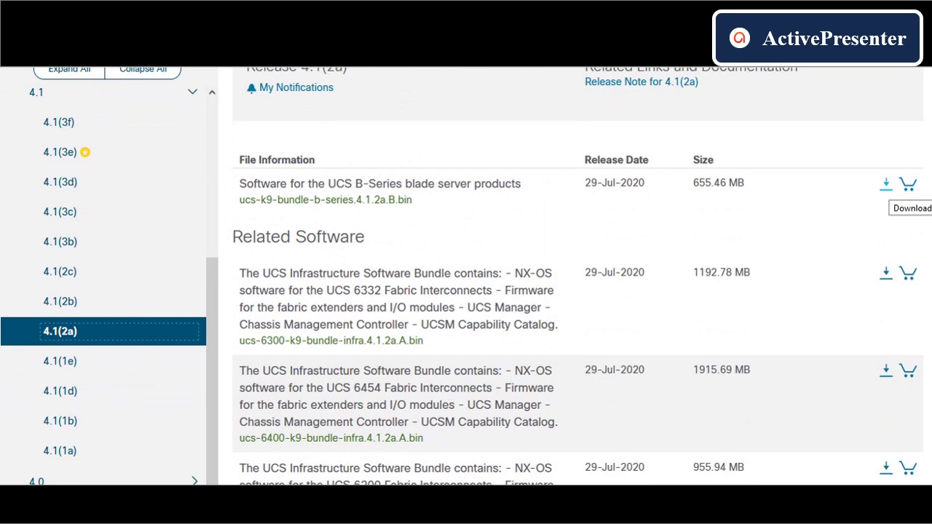
mouse_move(419, 188)
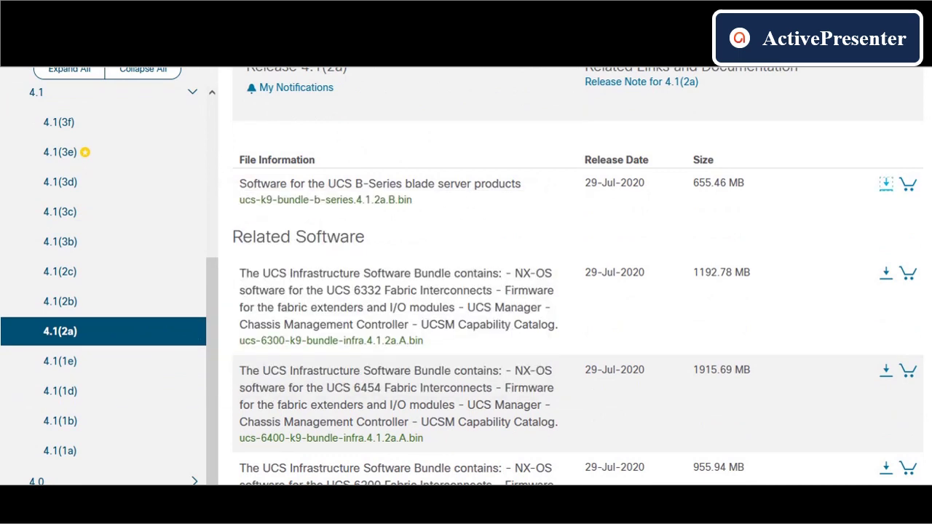
click(885, 183)
click(462, 239)
scroll(462, 273, down, 3)
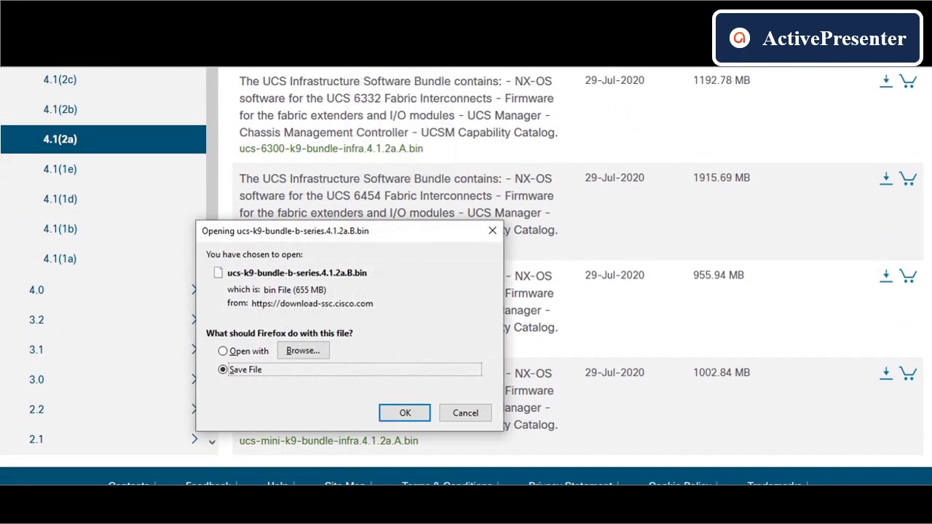
click(404, 413)
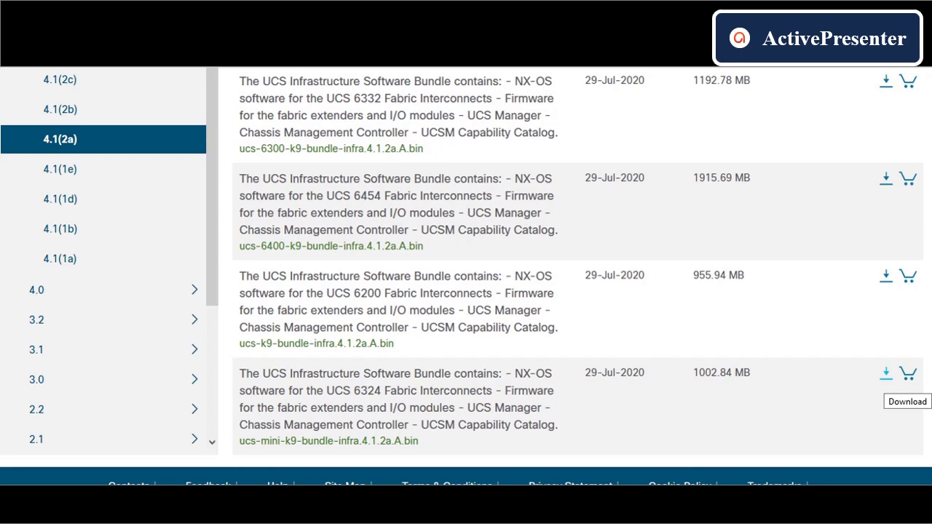
- Download the UCS 6324 infrastructure bundle ucs-mini-k9-bundle-infra.4.1.2a.A.bin, accepting the license agreement
click(885, 372)
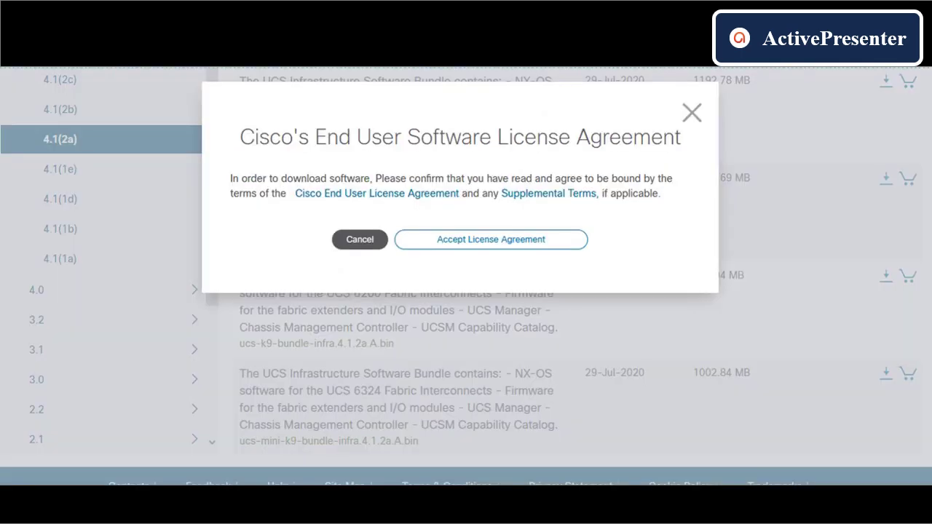
click(490, 239)
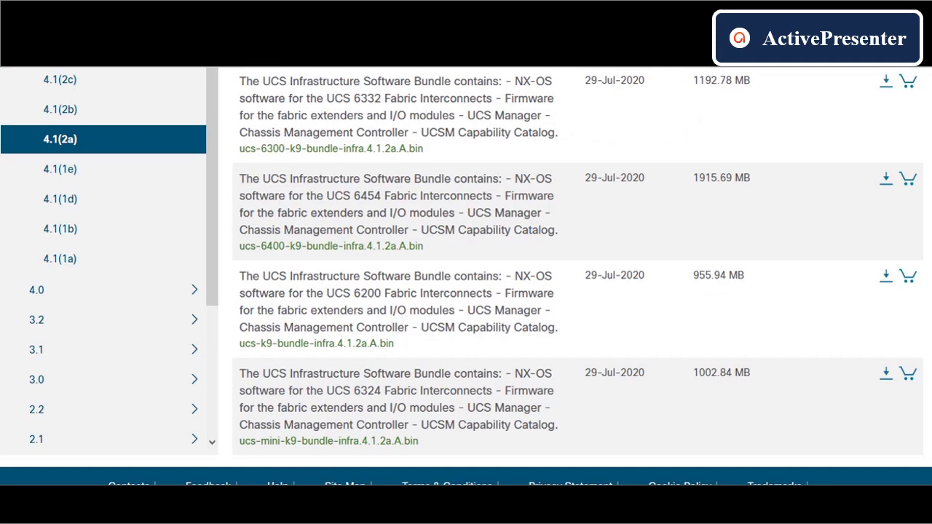
click(404, 412)
key(Escape)
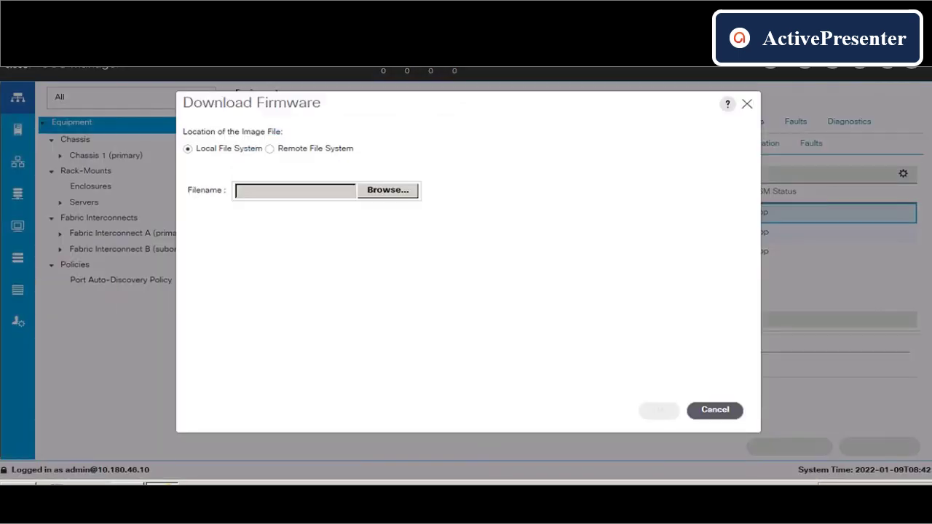
- Select ucs-k9-bundle-b-series.4.1.2a.B.bin from the Desktop as the local firmware image to upload
click(388, 191)
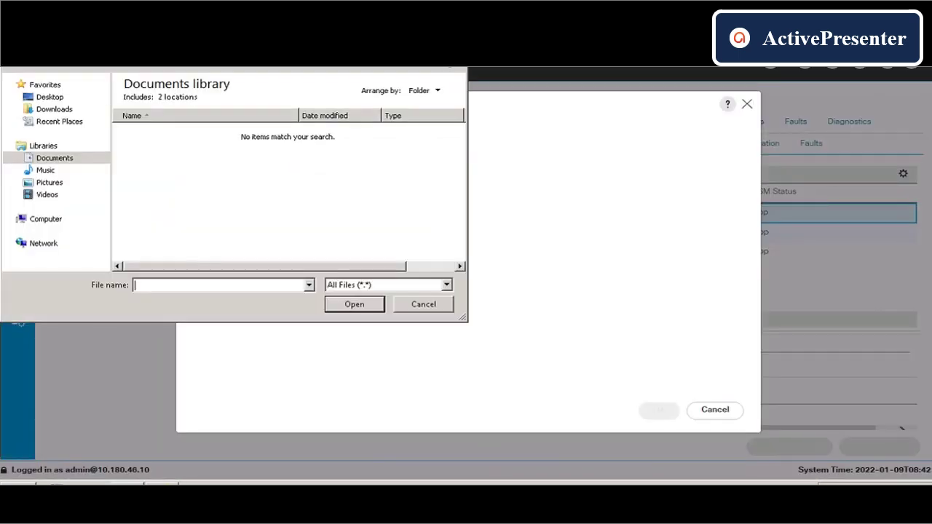
click(49, 97)
click(195, 98)
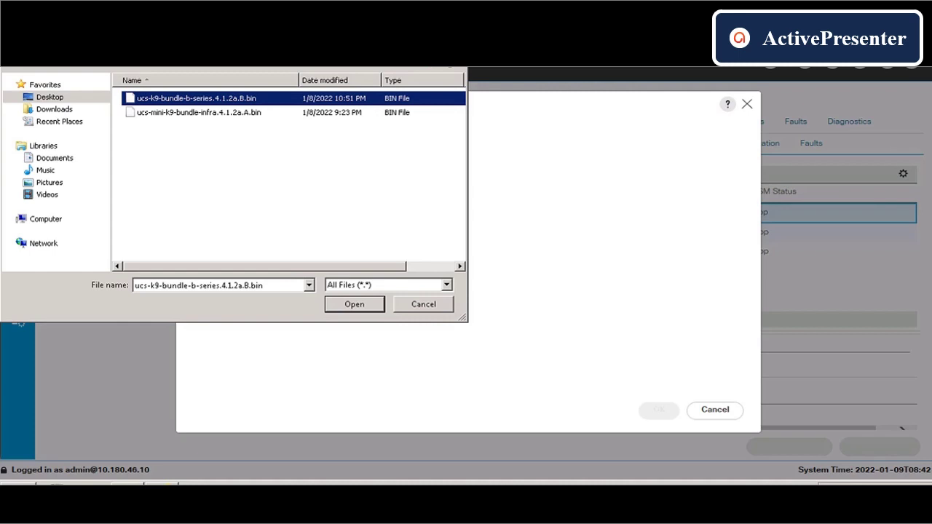
key(Return)
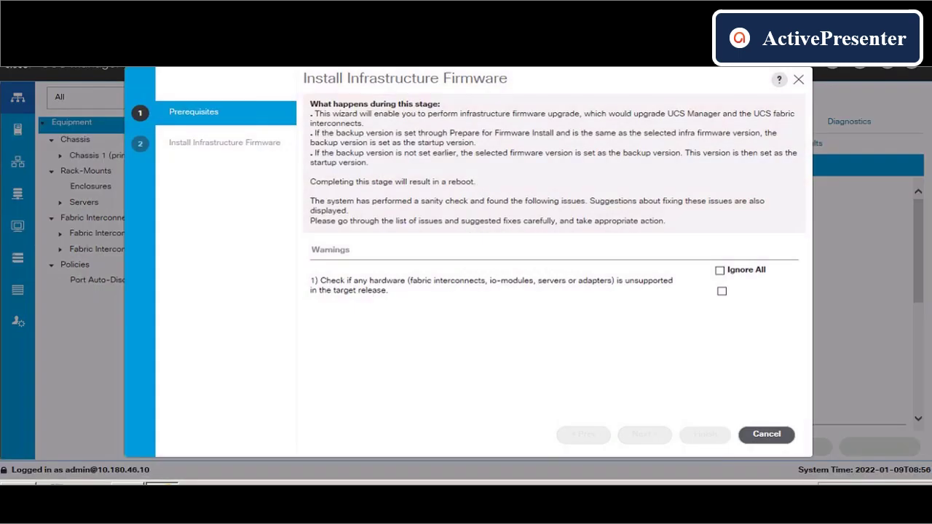
- Ignore all prerequisite warnings and start installing infrastructure pack 4.1(2a)A with Upgrade Now enabled and no service pack
click(719, 271)
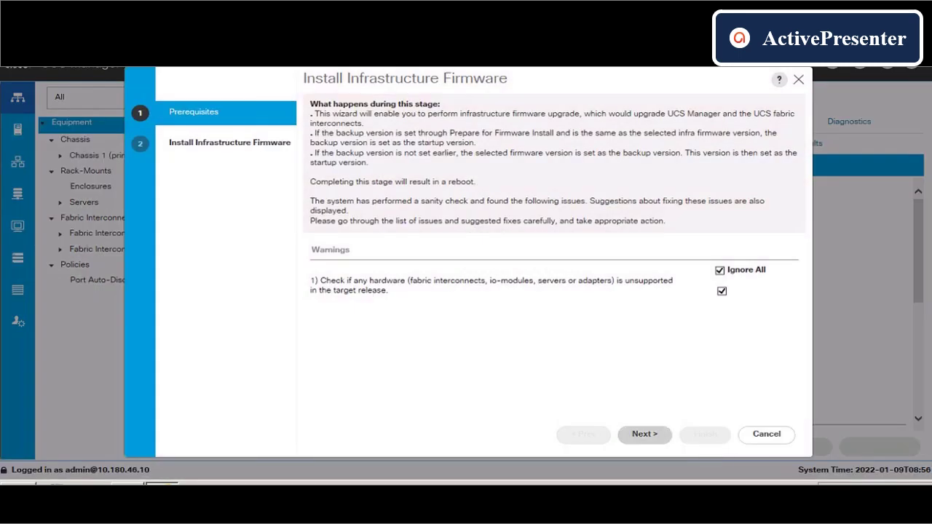
click(644, 435)
click(654, 180)
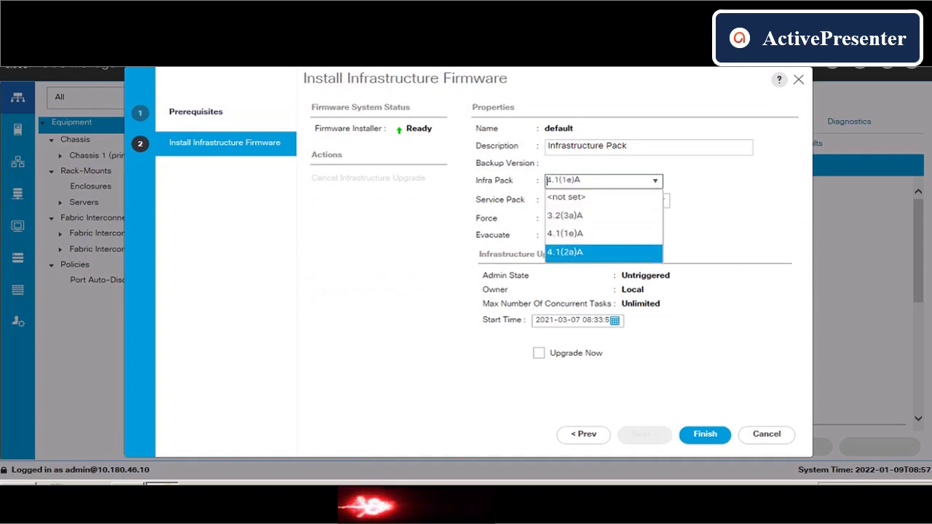
click(582, 253)
click(539, 353)
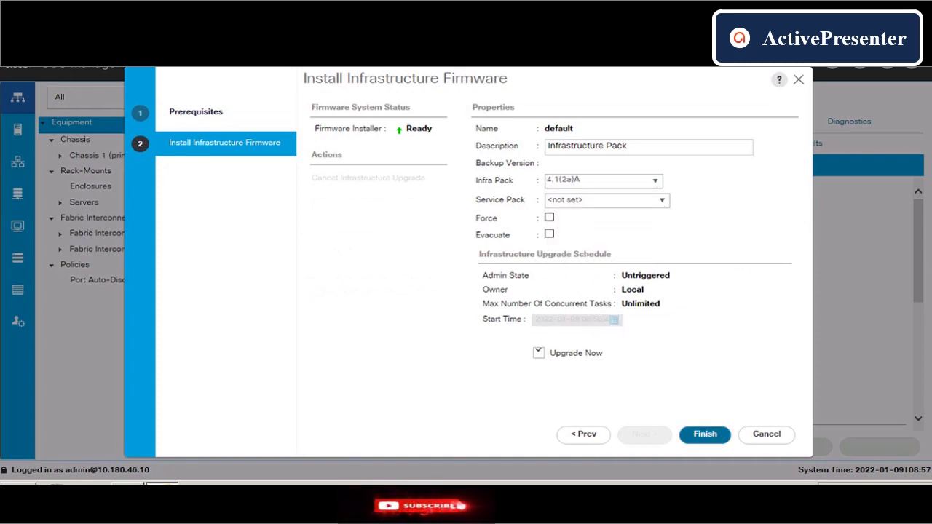
key(Return)
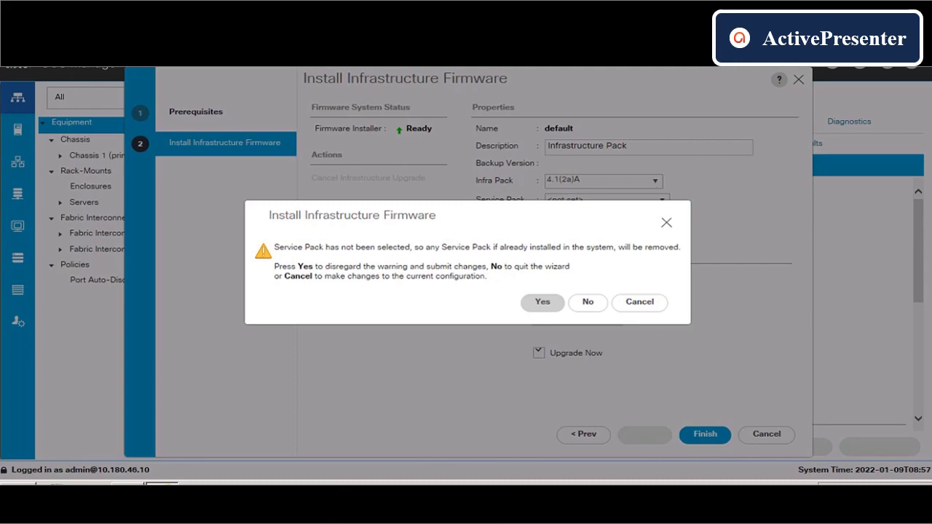
key(Return)
key(Return)
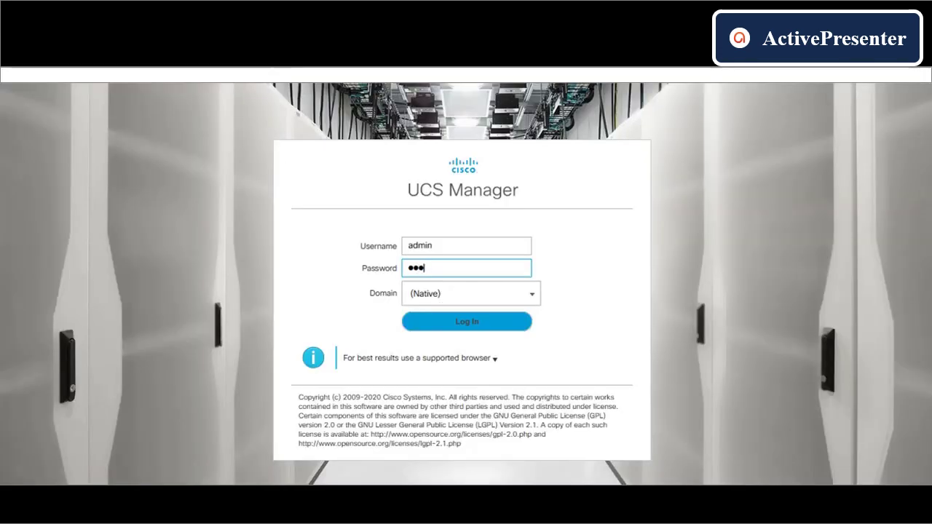
- Log in to UCS Manager with the account password and dismiss the pending activities notice
text(•••••)
key(Return)
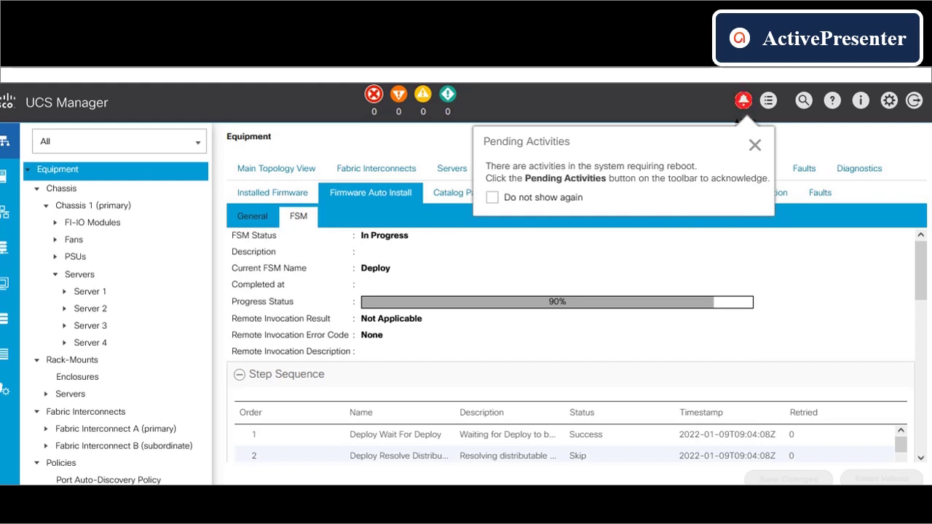
click(755, 145)
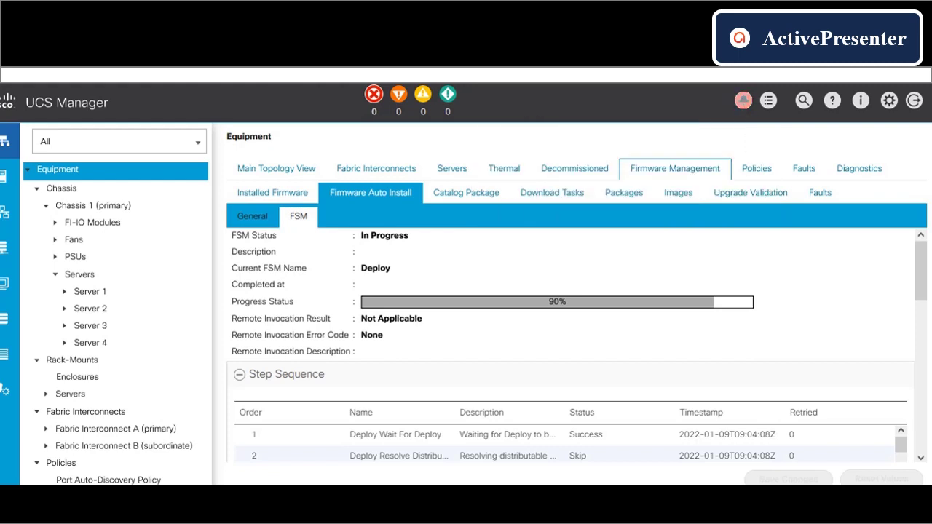
- Review the user-acknowledged pending activities of the fabric interconnects, leaving them unacknowledged
click(743, 100)
click(302, 182)
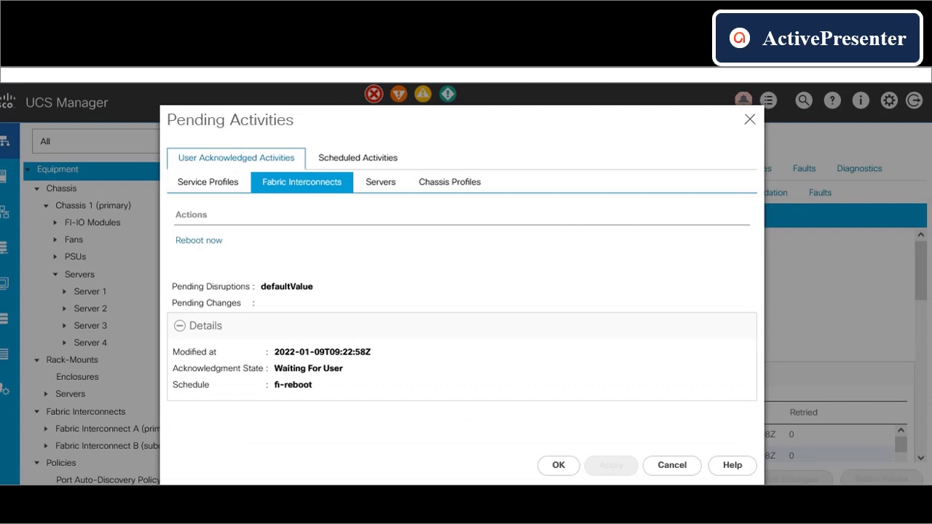
click(671, 465)
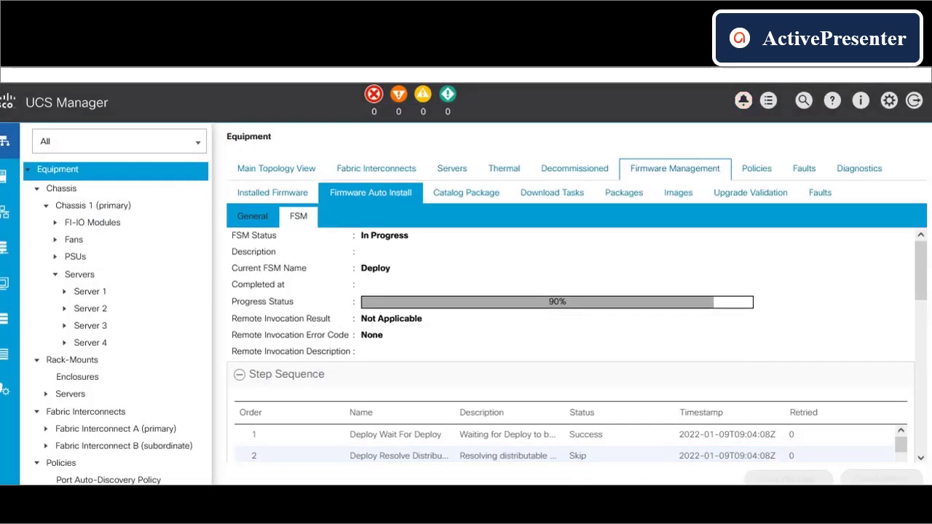
- Acknowledge the pending fabric interconnect activity and confirm its immediate reboot
click(743, 101)
click(301, 182)
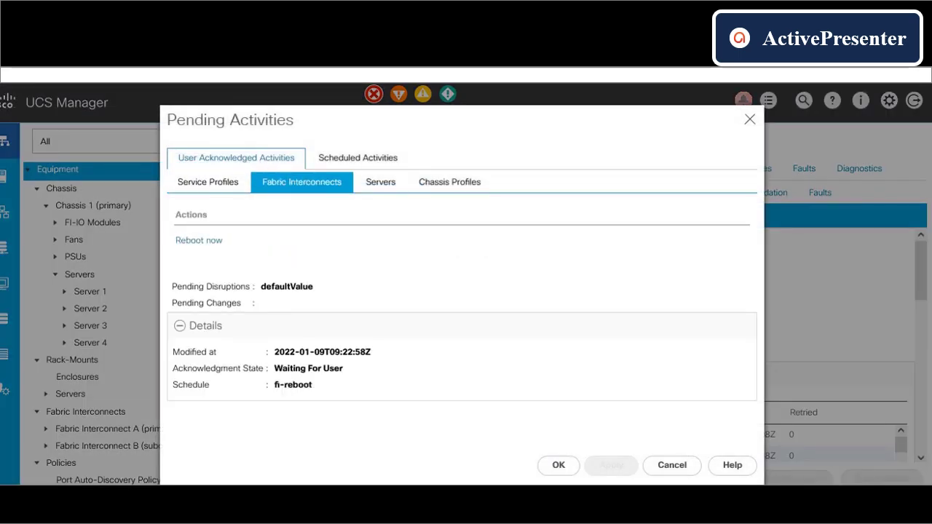
click(199, 240)
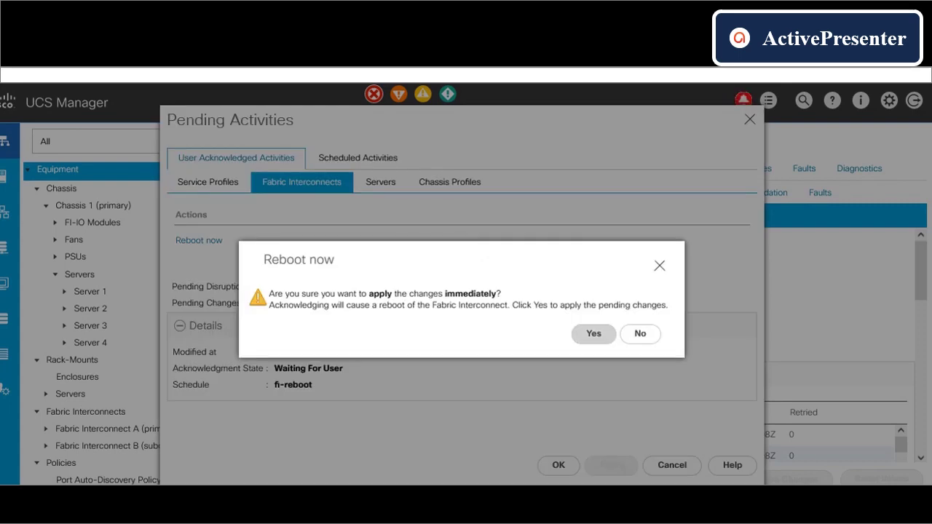
click(593, 333)
click(534, 334)
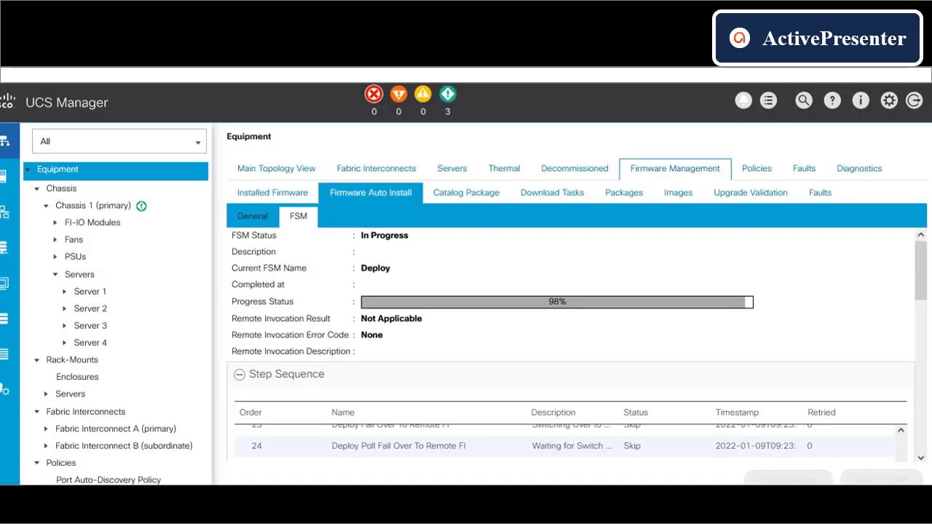
- Log back in to UCS Manager with the account password after the connection error and check the auto-install endpoints' package versions
click(253, 216)
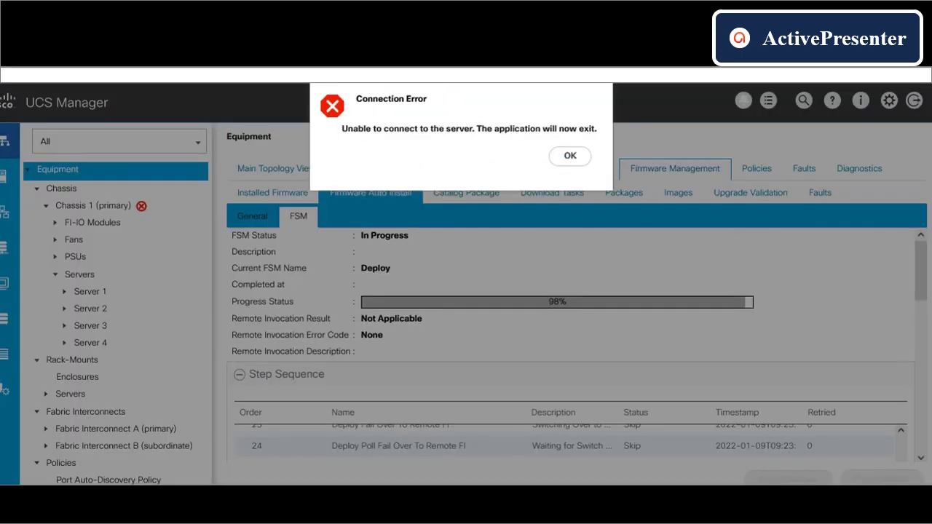
click(570, 156)
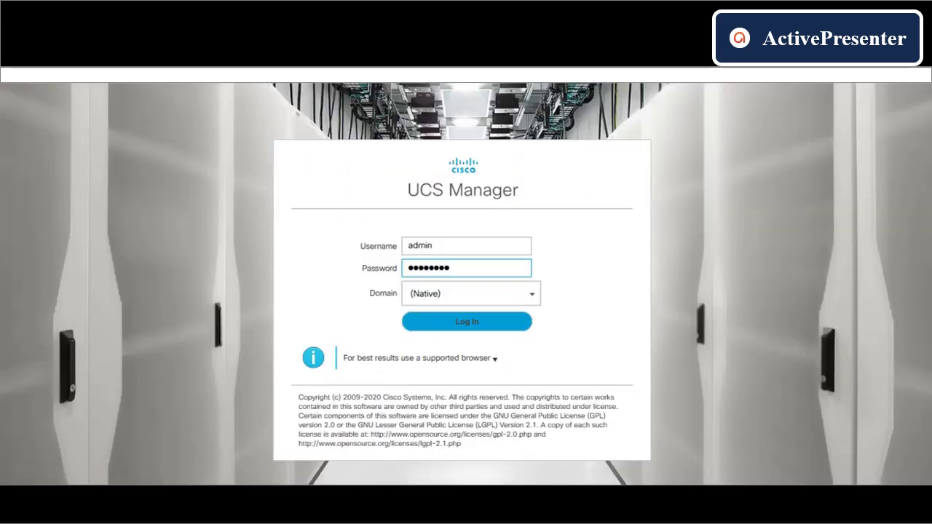
key(Return)
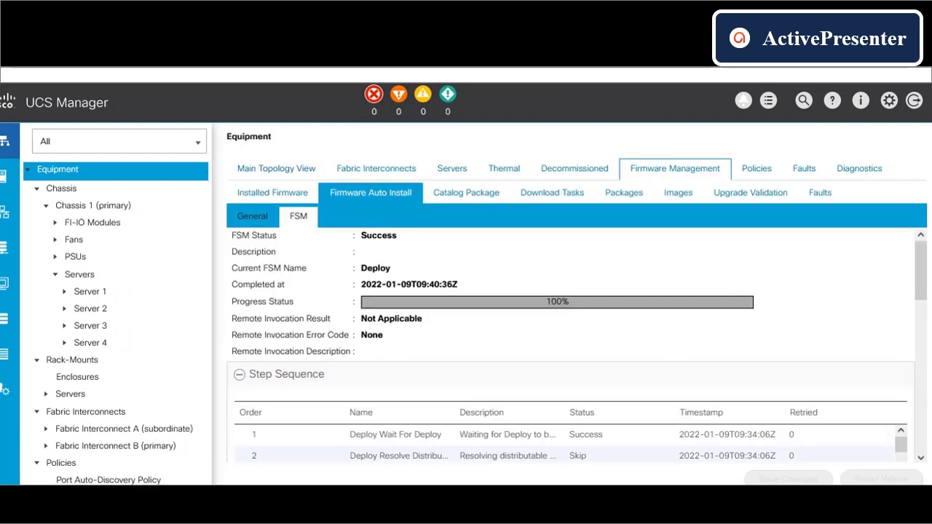
click(252, 217)
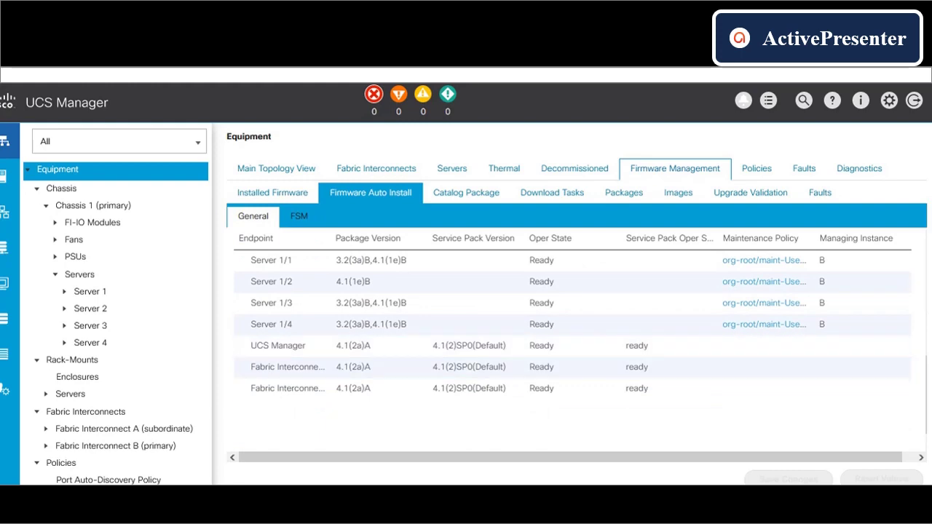
- Start a server firmware installation and set the B-Series blade server firmware's new version to 4.1(2a)B
scroll(575, 328, up, 3)
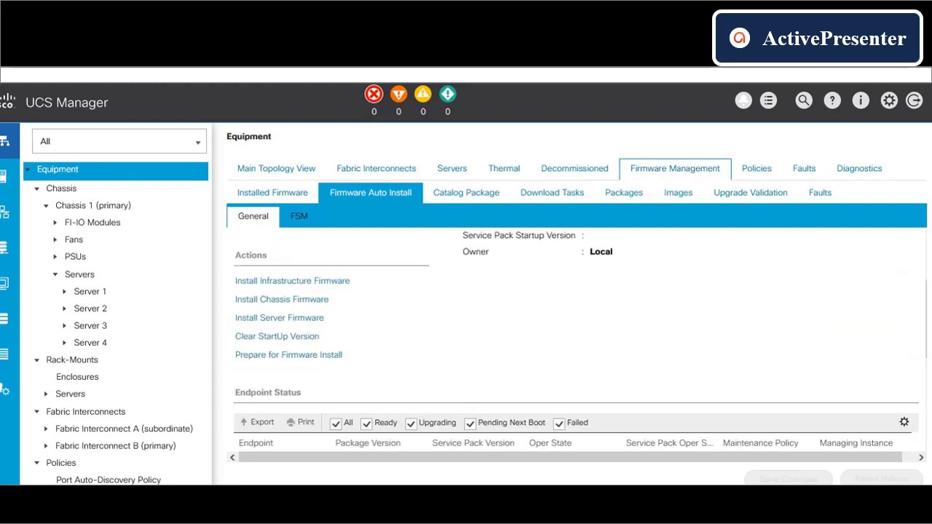
click(280, 318)
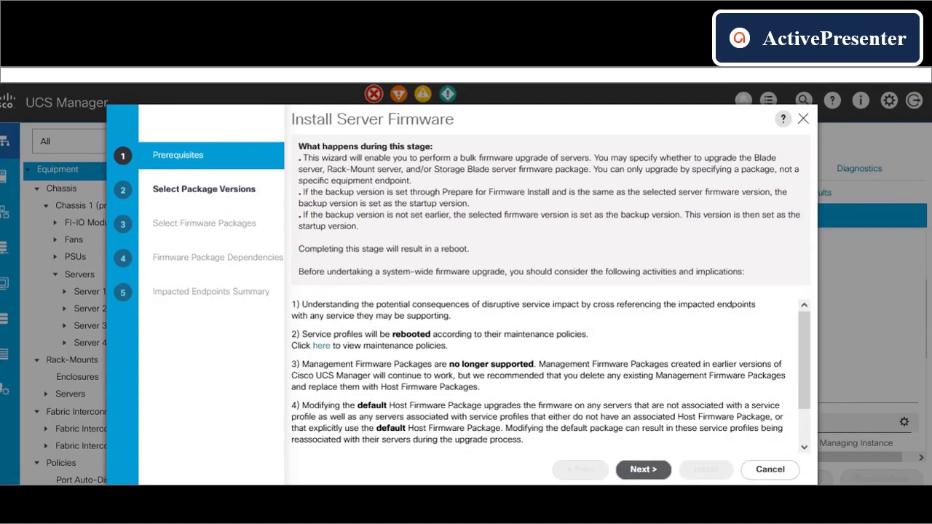
click(643, 470)
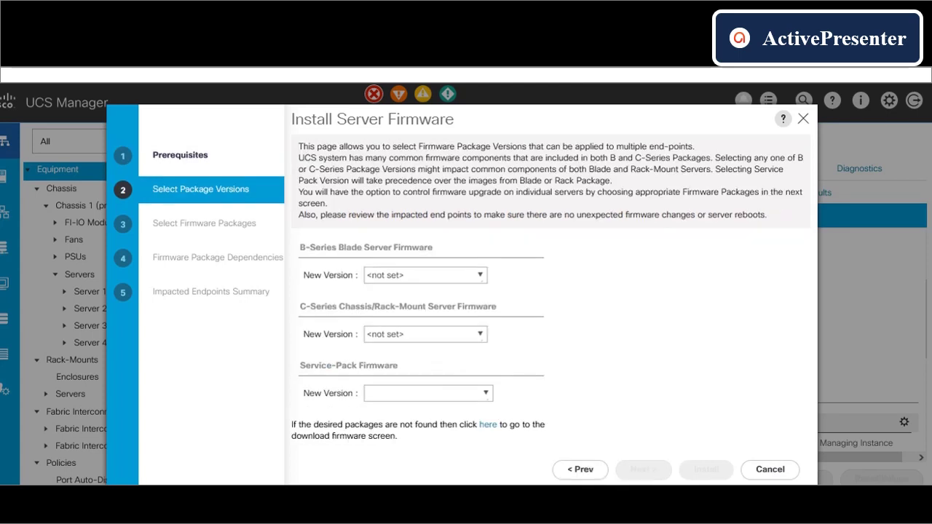
click(480, 275)
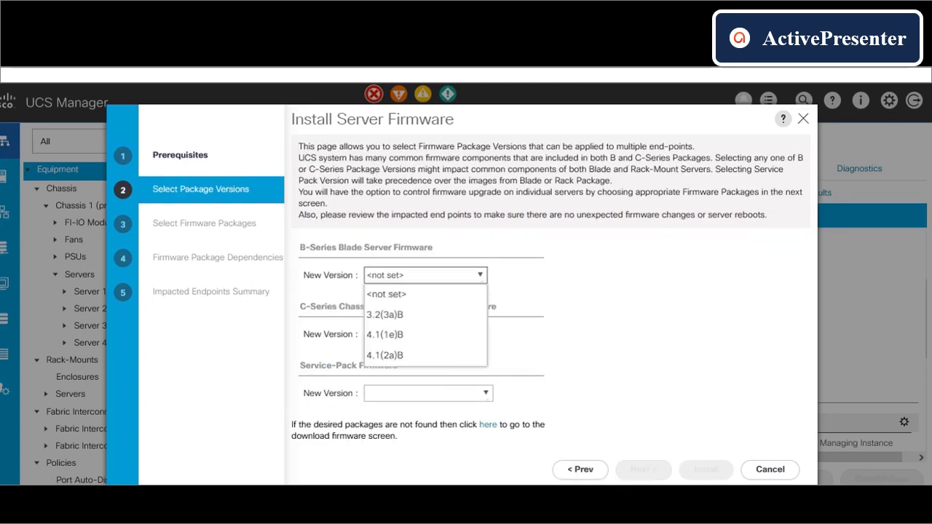
click(425, 355)
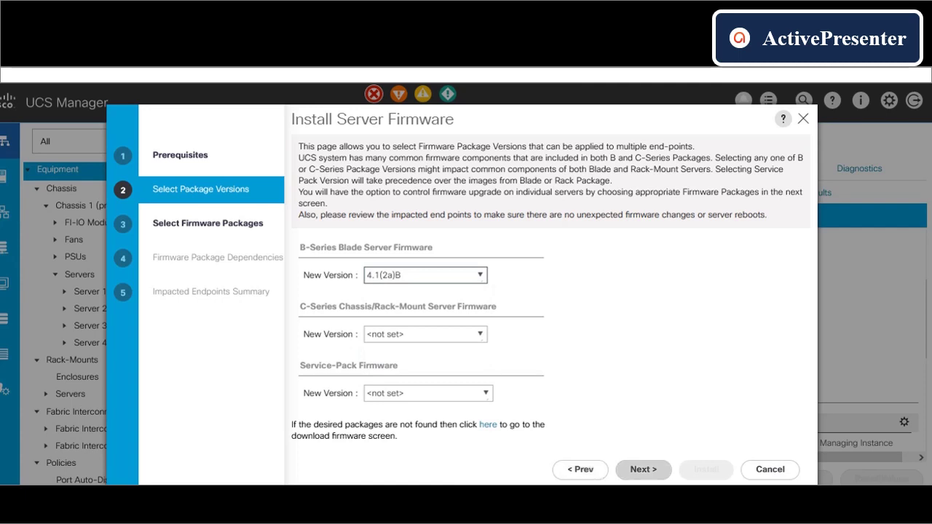
click(643, 468)
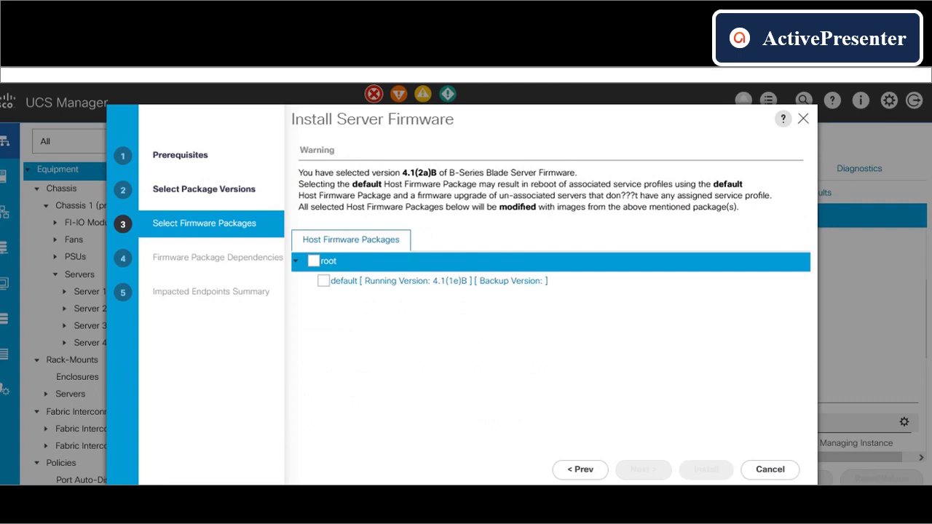
- Include all host firmware packages under root, review their dependencies and impacted endpoints, and confirm the server firmware installation
click(314, 261)
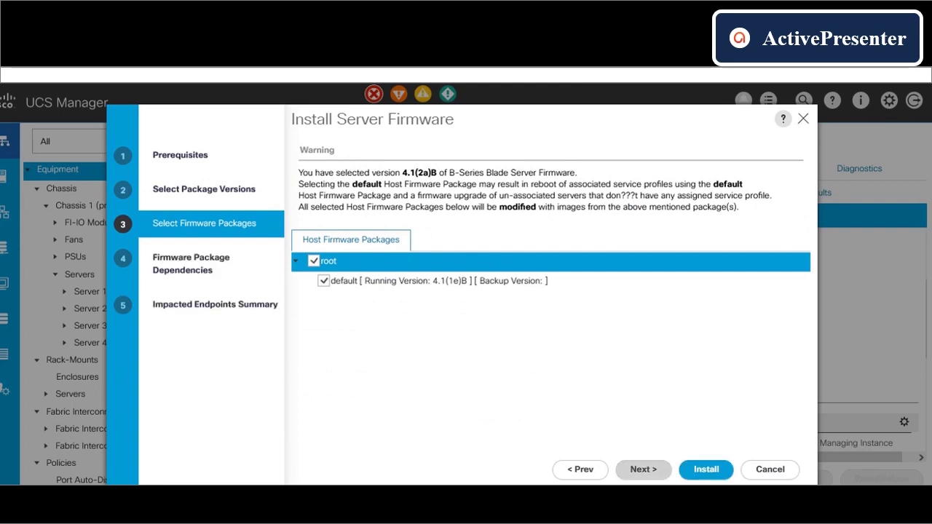
click(643, 469)
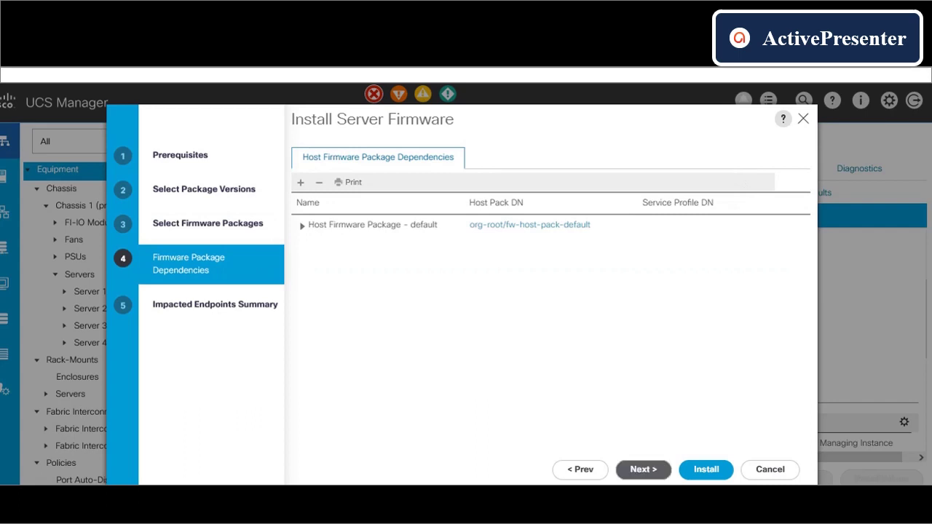
click(643, 469)
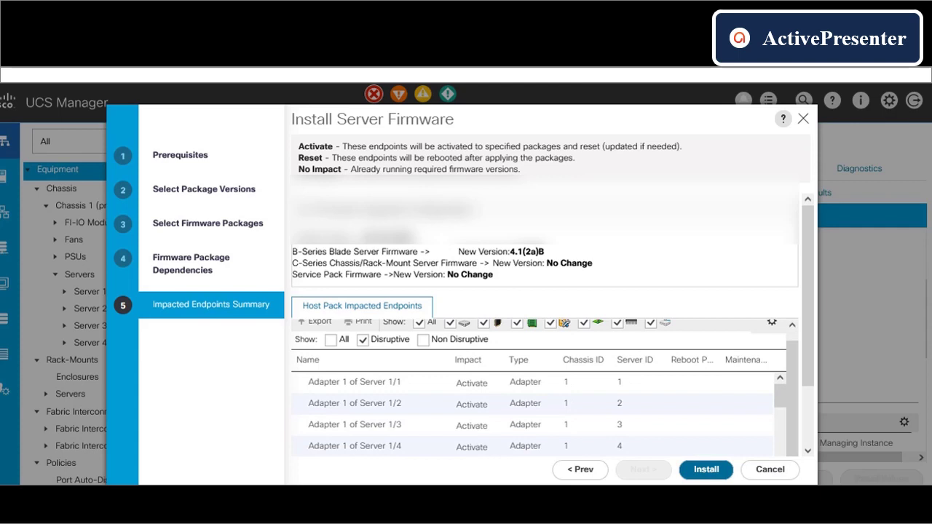
click(705, 469)
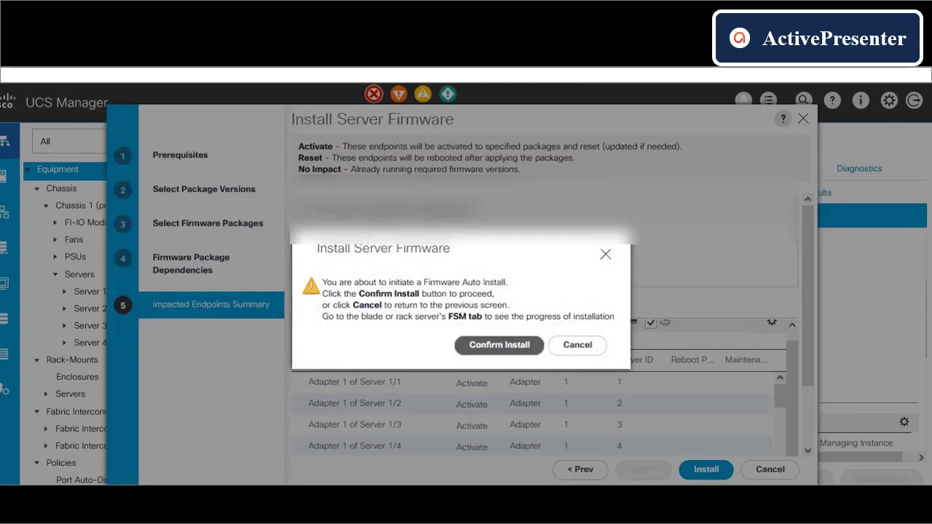
click(500, 344)
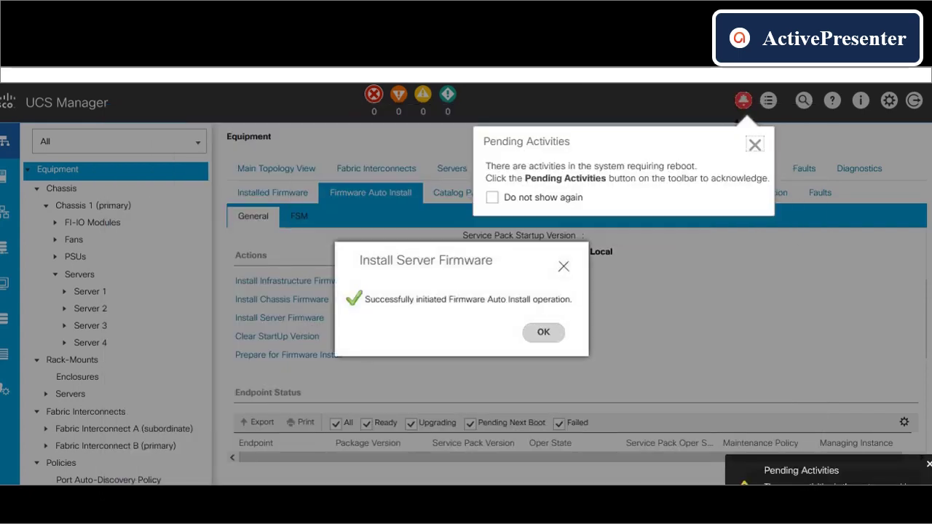
click(543, 332)
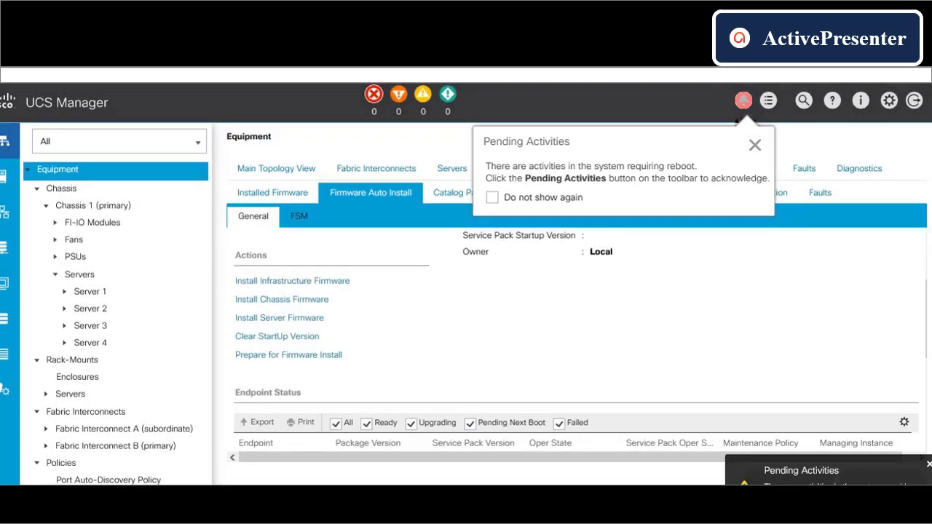
- Acknowledge the pending service profile activity for chassis-1/blade-1 and apply its immediate reboot
click(743, 100)
click(678, 251)
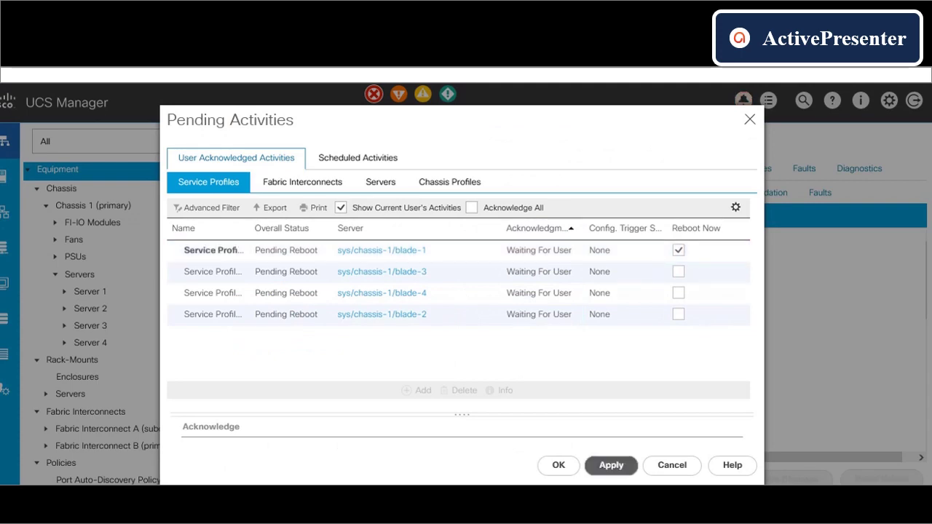
click(611, 465)
click(534, 333)
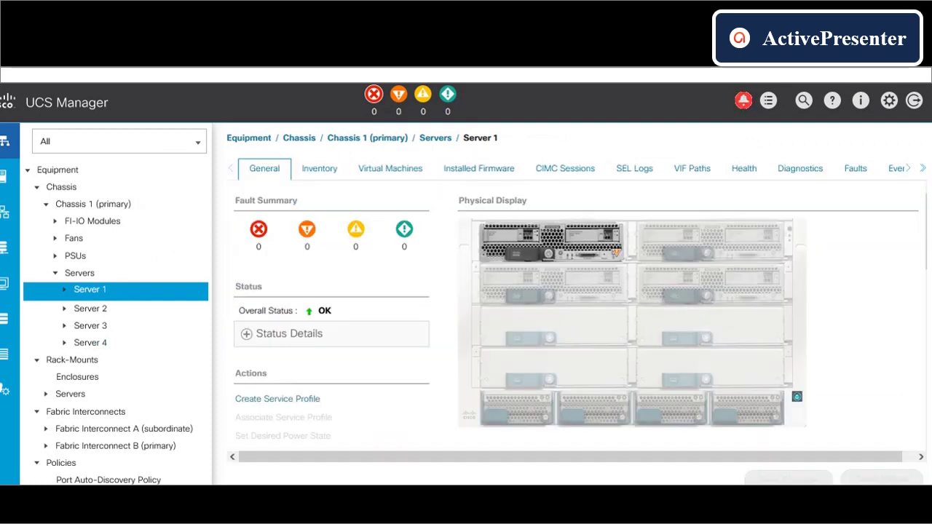
- Examine Server 1's status details and the remaining pending service profile activities, widening the Server column to read the blade names
click(246, 333)
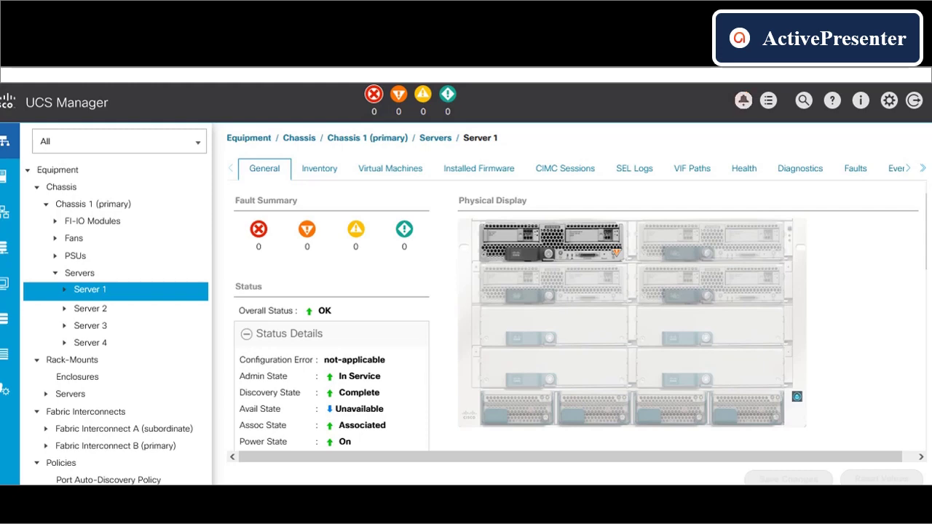
click(743, 101)
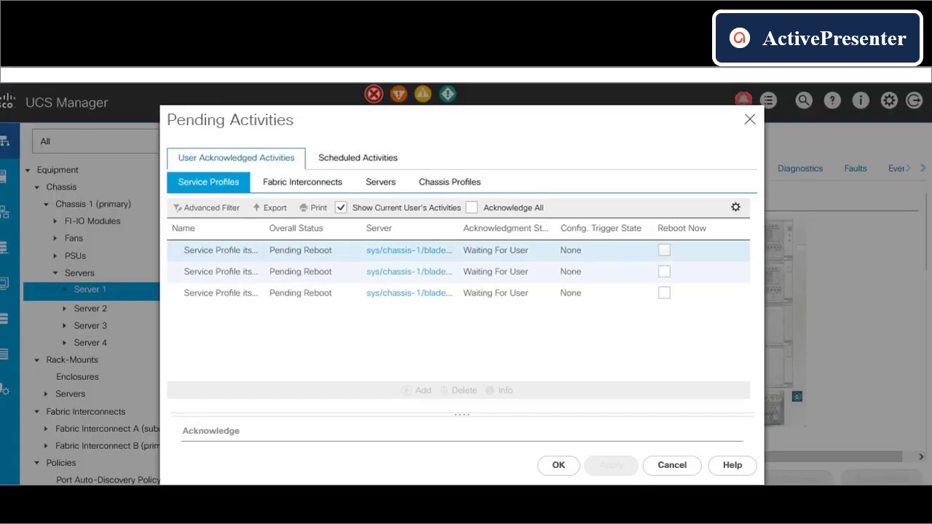
drag(460, 228, 524, 228)
click(535, 228)
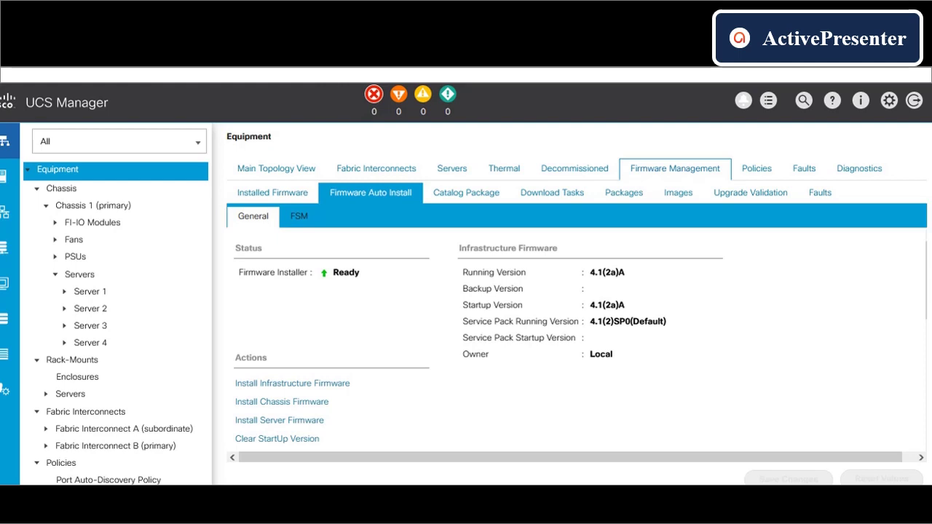
- Check the firmware upgrade validation status and the package versions of the auto-install endpoints
click(750, 193)
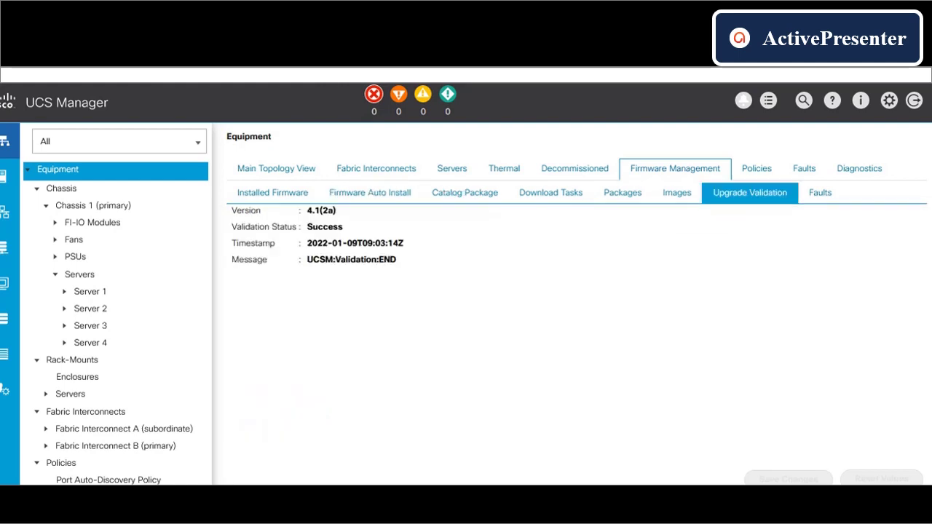
drag(337, 211, 298, 211)
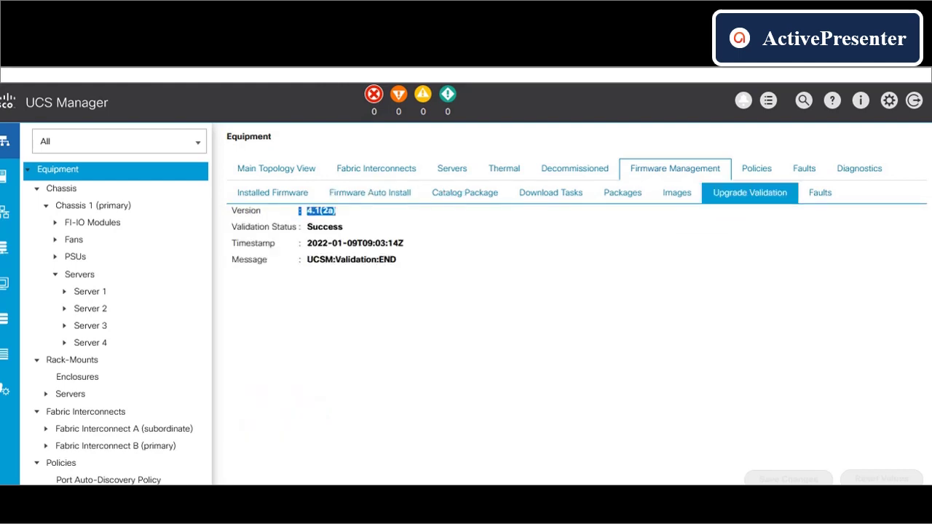
click(369, 193)
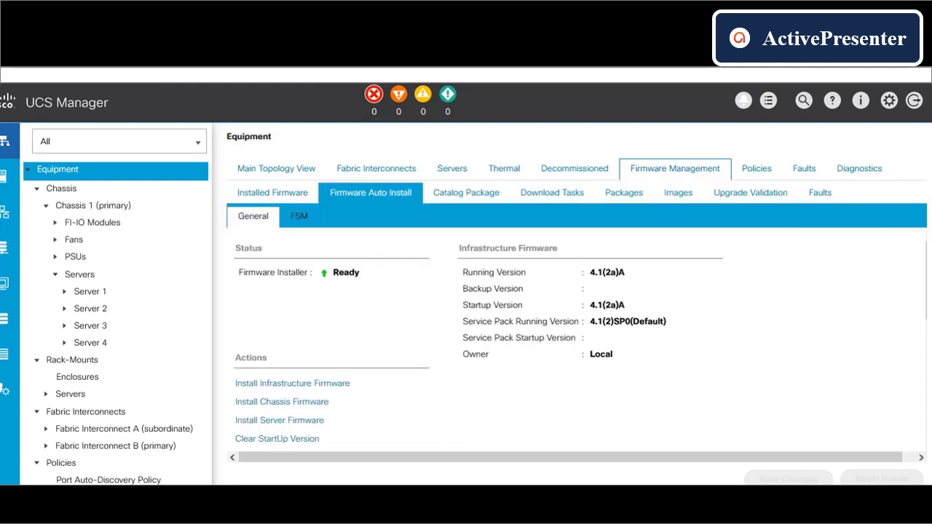
scroll(571, 335, down, 5)
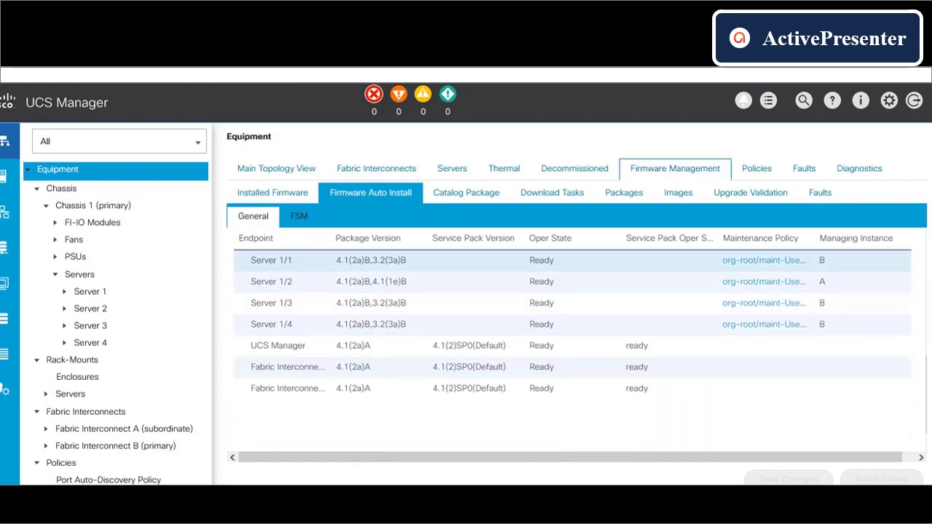
click(571, 281)
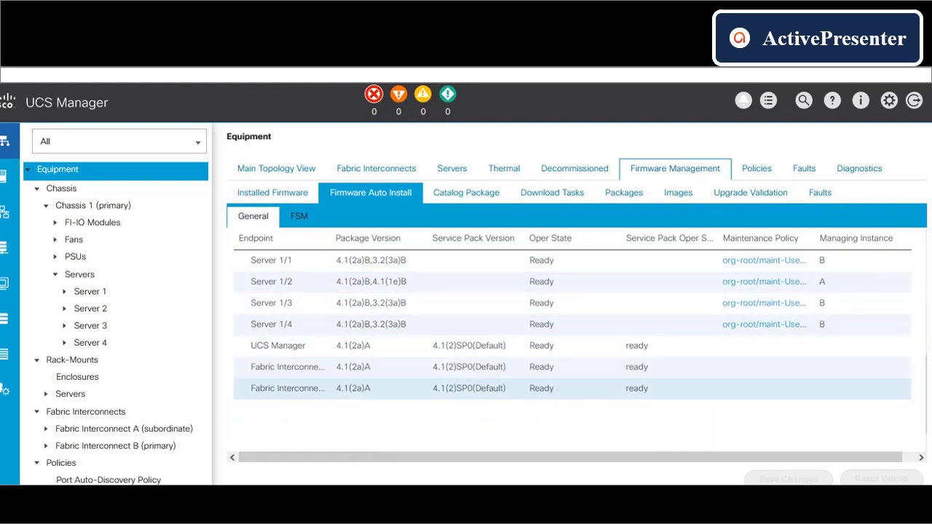